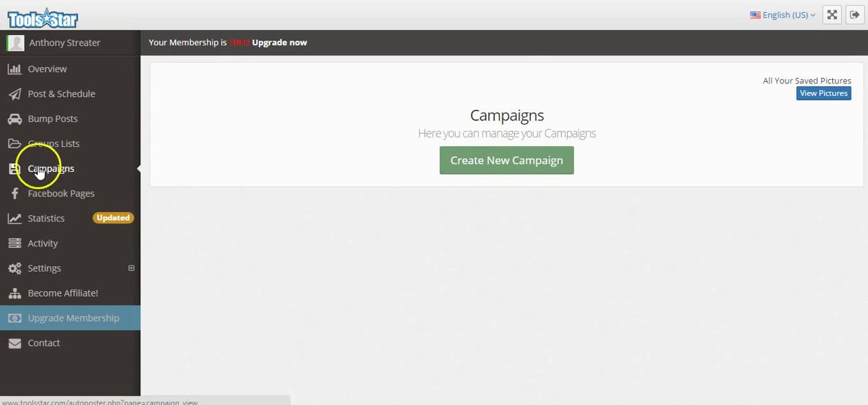
Open the Overview page and look through the monthly posting reports, news and contests
{"action": "left_click", "coordinate": [36, 71]}
{"action": "left_click", "coordinate": [42, 98]}
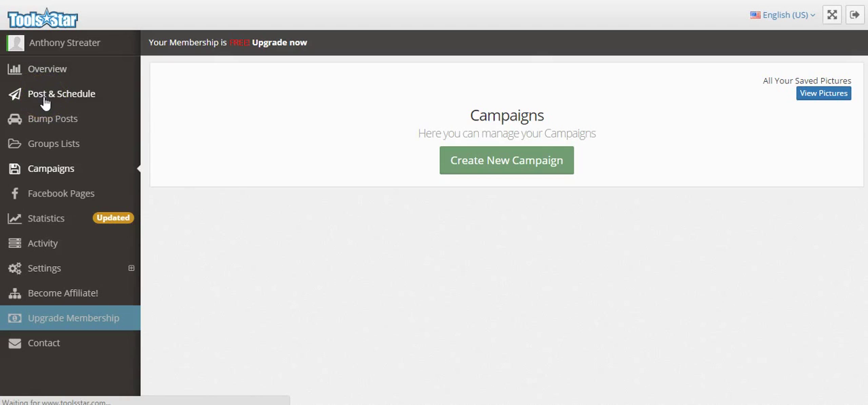
{"action": "left_click", "coordinate": [42, 121]}
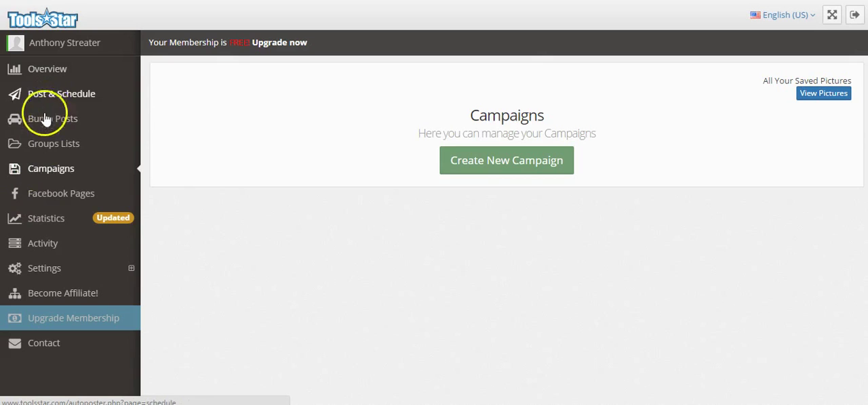
{"action": "left_click", "coordinate": [53, 169]}
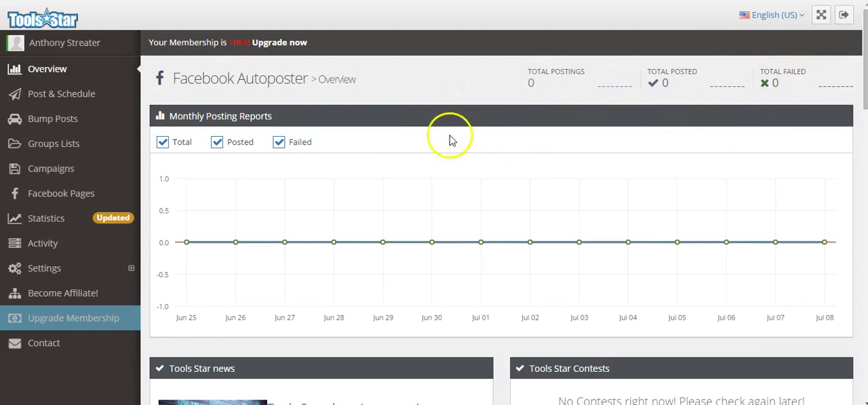
{"action": "scroll", "coordinate": [414, 131], "scroll_direction": "down", "scroll_amount": 4}
{"action": "scroll", "coordinate": [416, 133], "scroll_direction": "up", "scroll_amount": 2}
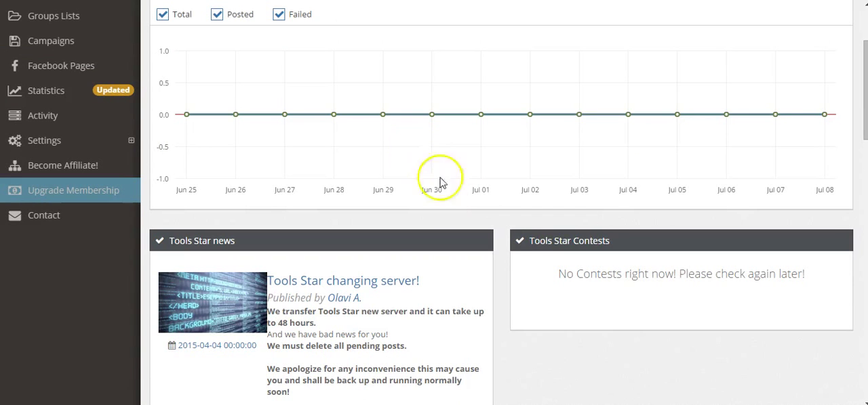
{"action": "scroll", "coordinate": [473, 245], "scroll_direction": "up", "scroll_amount": 2}
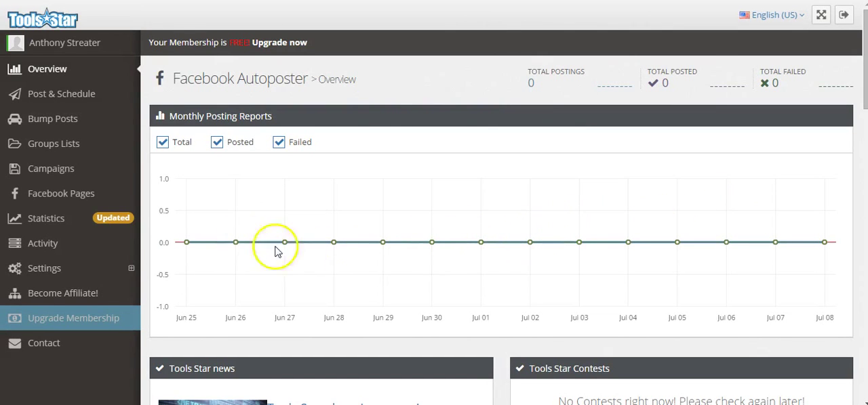
Open the Post & Schedule page and examine the posting instructions and the available posting intervals, keeping 15 Minute
{"action": "left_click", "coordinate": [73, 98]}
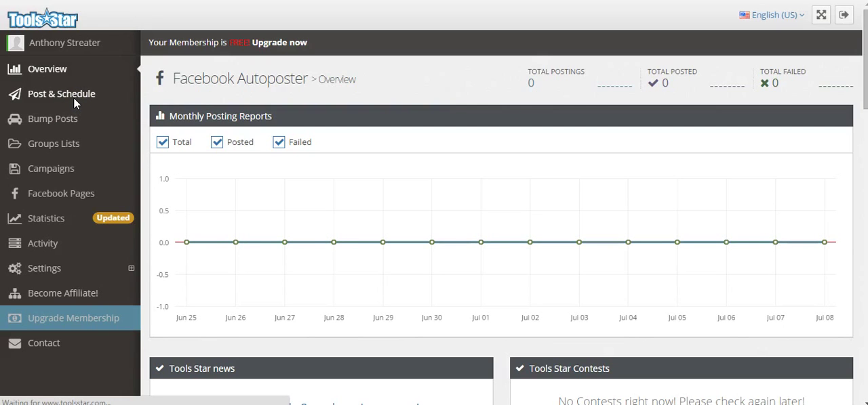
{"action": "left_click", "coordinate": [77, 70]}
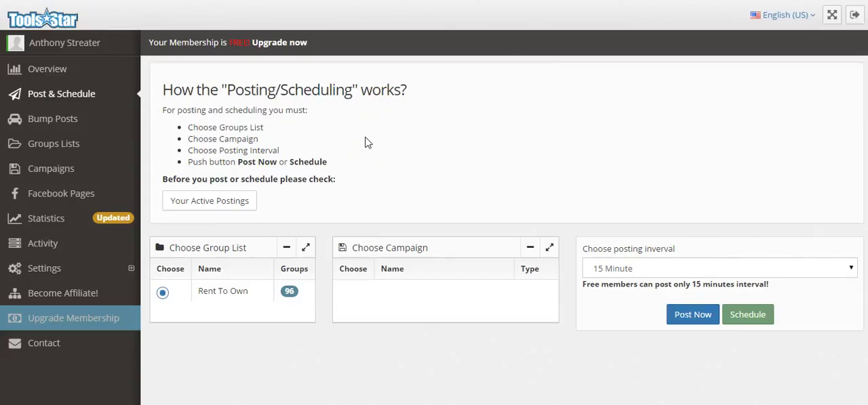
{"action": "left_click", "coordinate": [251, 201]}
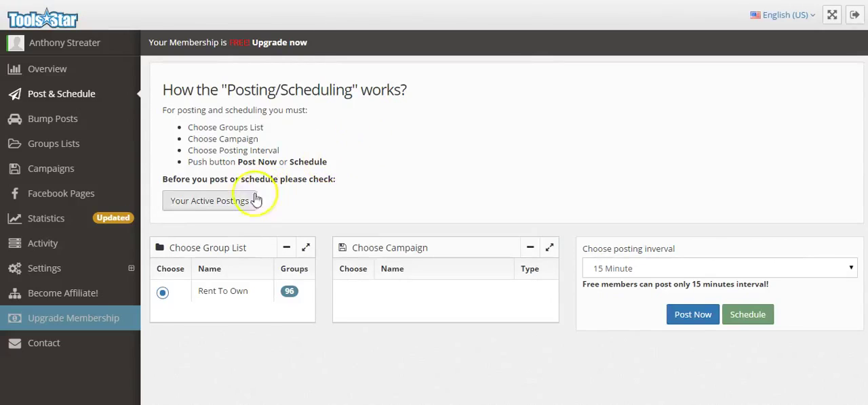
{"action": "left_click", "coordinate": [214, 210]}
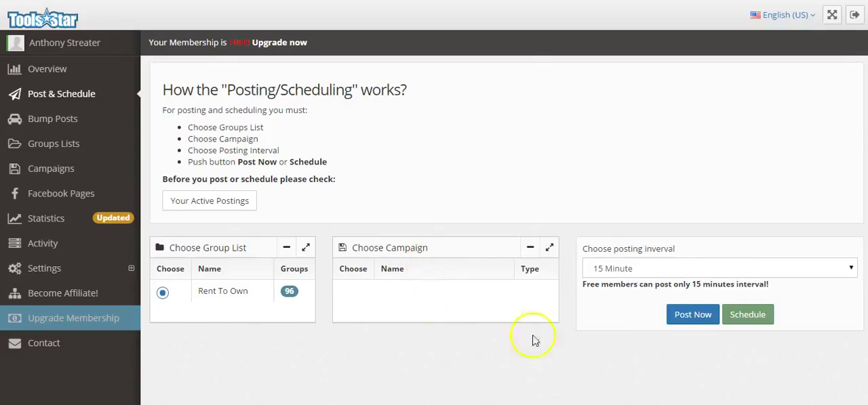
{"action": "left_click", "coordinate": [719, 270]}
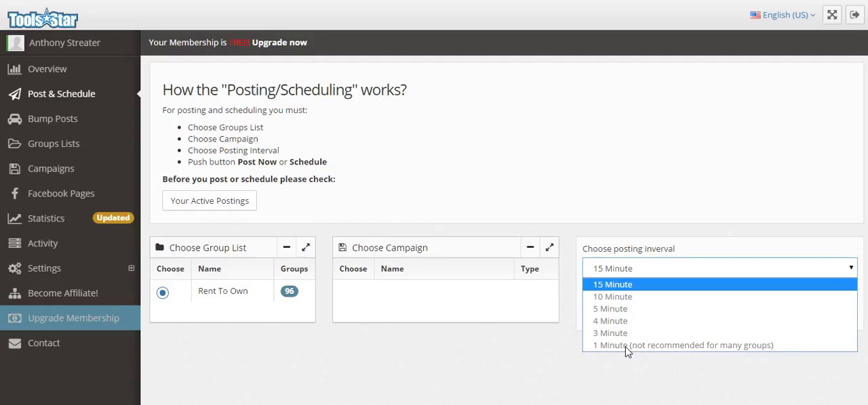
{"action": "left_click", "coordinate": [596, 176]}
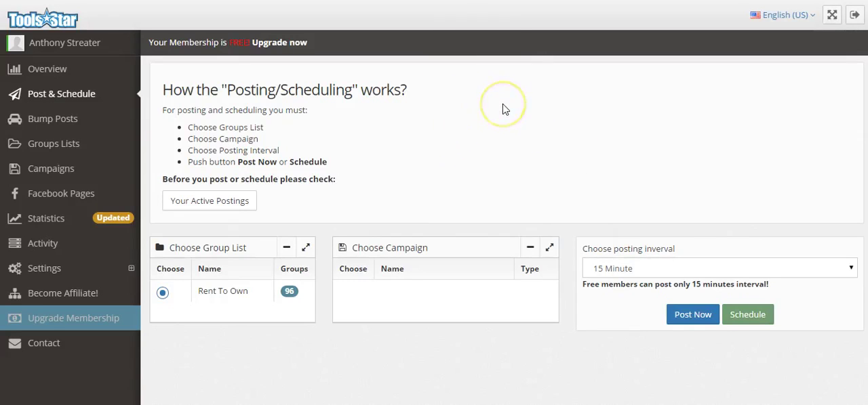
{"action": "left_click", "coordinate": [662, 270]}
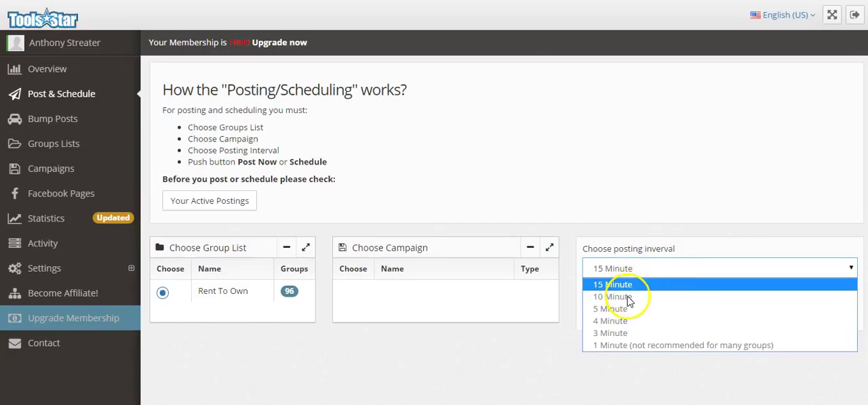
{"action": "left_click", "coordinate": [595, 169]}
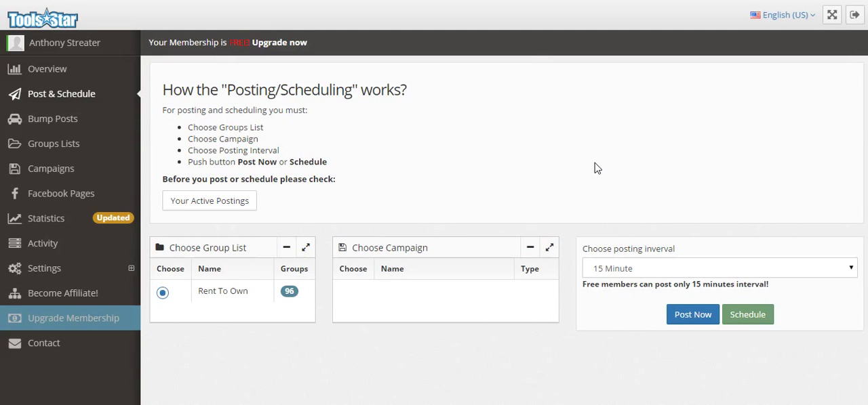
Open the Bump Posts page to check the auto-comment feature
{"action": "left_click", "coordinate": [70, 124]}
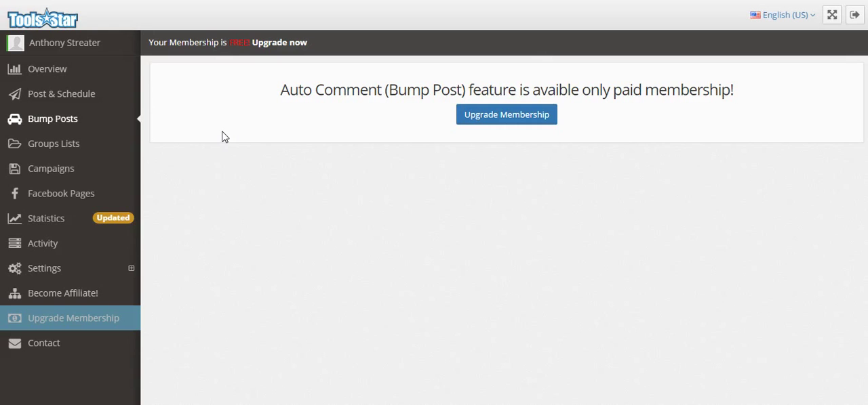
{"action": "left_click", "coordinate": [44, 126]}
Open the Groups Lists page, start a new groups list and inspect its list name and group search fields
{"action": "left_click", "coordinate": [58, 147]}
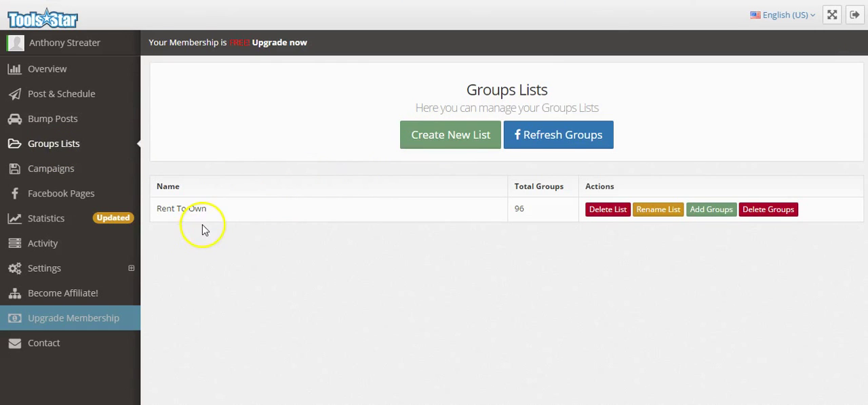
{"action": "left_click", "coordinate": [435, 147]}
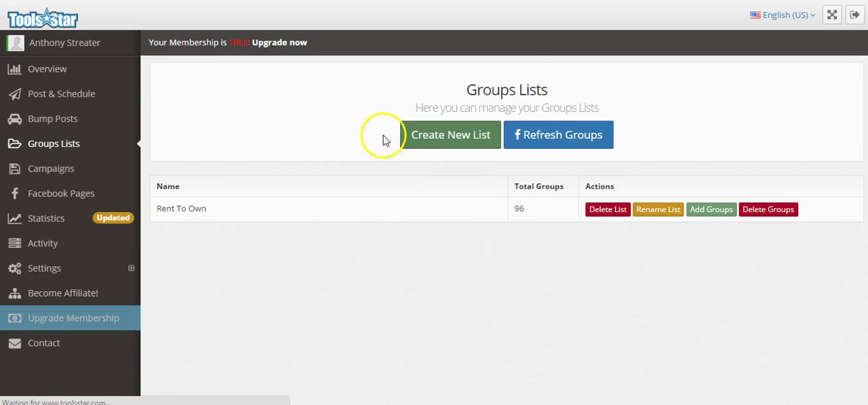
{"action": "left_click", "coordinate": [448, 143]}
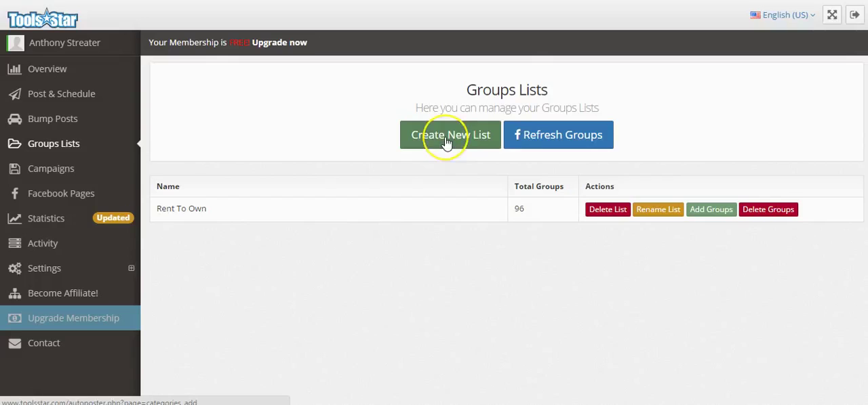
{"action": "left_click", "coordinate": [434, 139]}
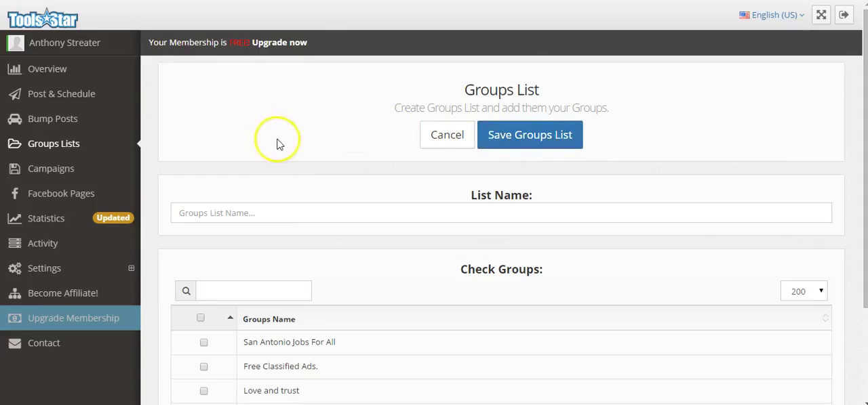
{"action": "left_click", "coordinate": [265, 217]}
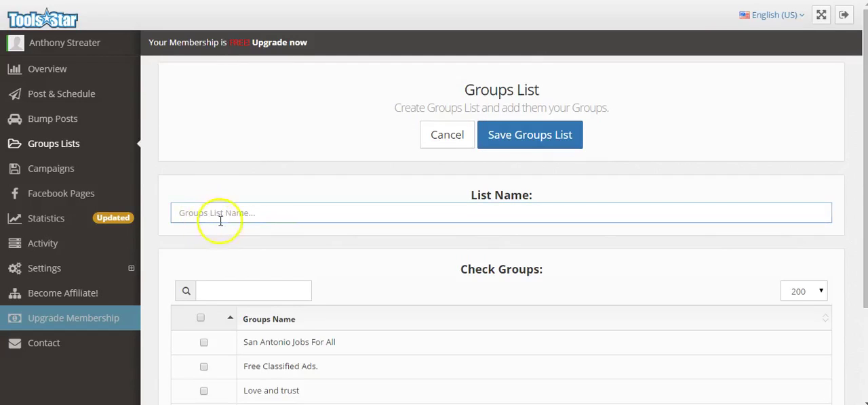
{"action": "left_click", "coordinate": [231, 291]}
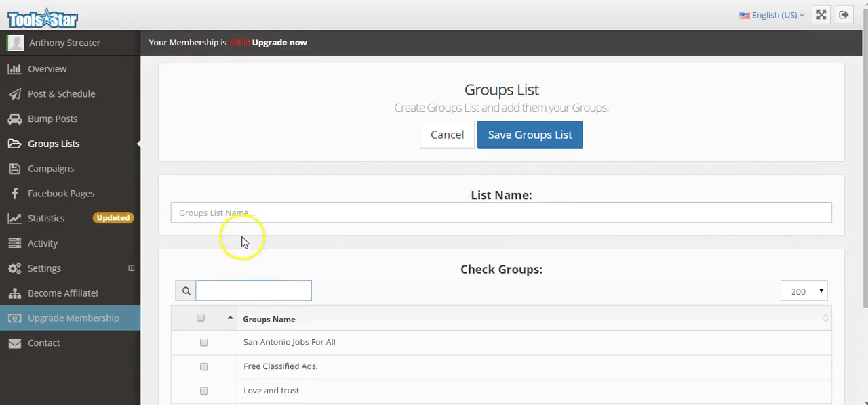
Try selecting the groups San Antonio Jobs For All, Free Classified Ads. and Love and trust, and clear their selection again
{"action": "left_click", "coordinate": [201, 319]}
{"action": "left_click", "coordinate": [201, 319]}
{"action": "left_click", "coordinate": [204, 343]}
{"action": "left_click", "coordinate": [203, 391]}
{"action": "left_click", "coordinate": [204, 367]}
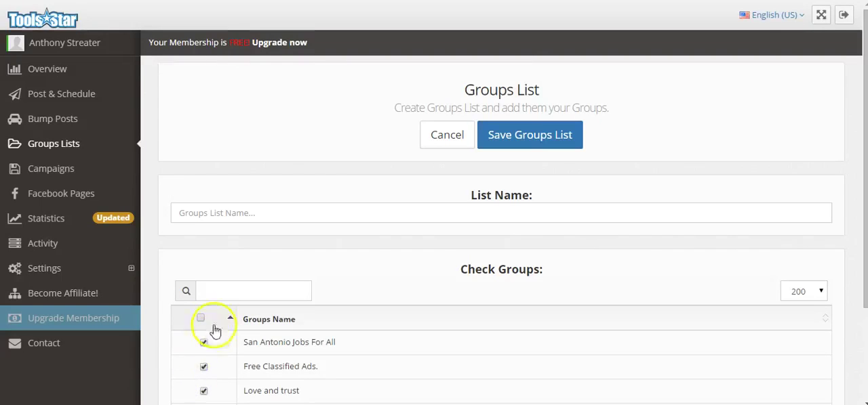
{"action": "left_click", "coordinate": [203, 343]}
{"action": "left_click", "coordinate": [203, 367]}
{"action": "left_click", "coordinate": [207, 391]}
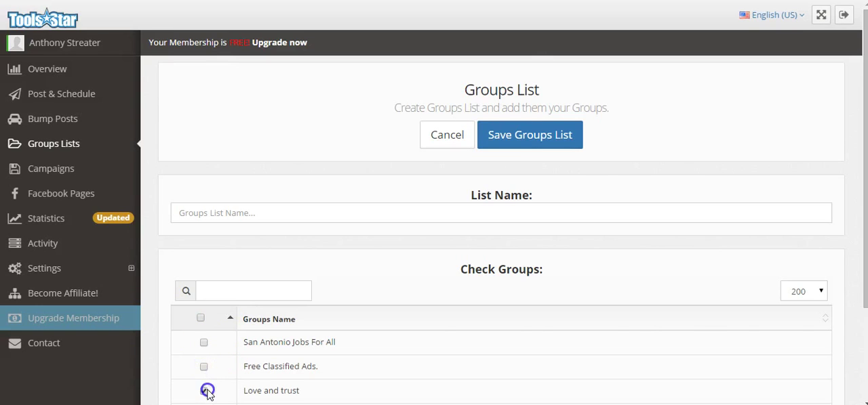
Try showing All entries in the group table, look through the groups and restore the display to 200 entries
{"action": "left_click", "coordinate": [819, 293]}
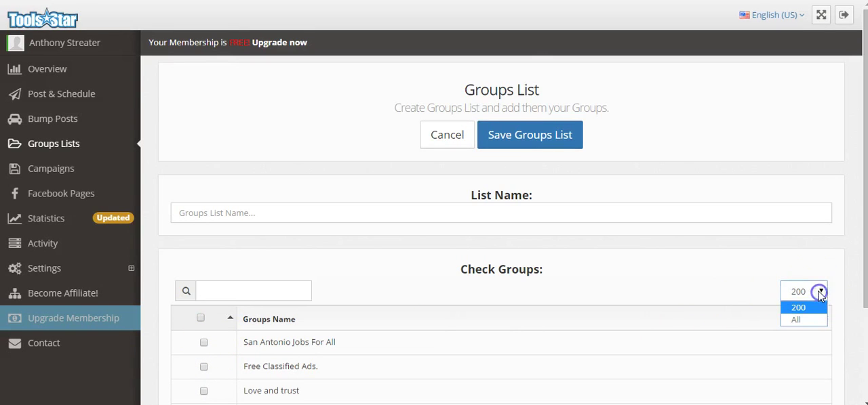
{"action": "left_click", "coordinate": [796, 320]}
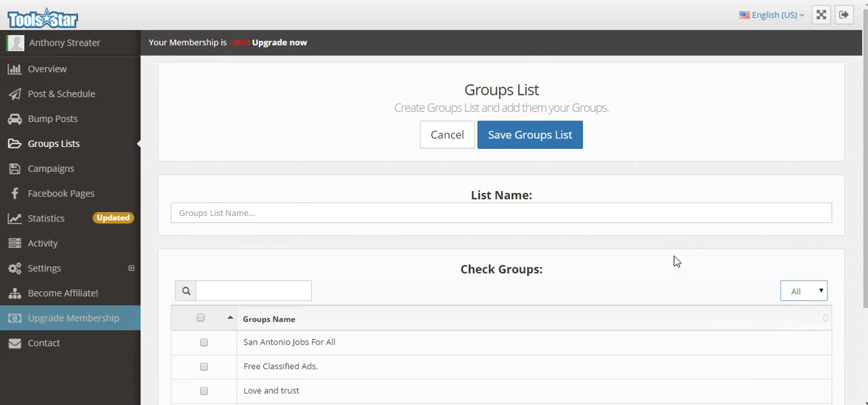
{"action": "scroll", "coordinate": [675, 262], "scroll_direction": "down", "scroll_amount": 2}
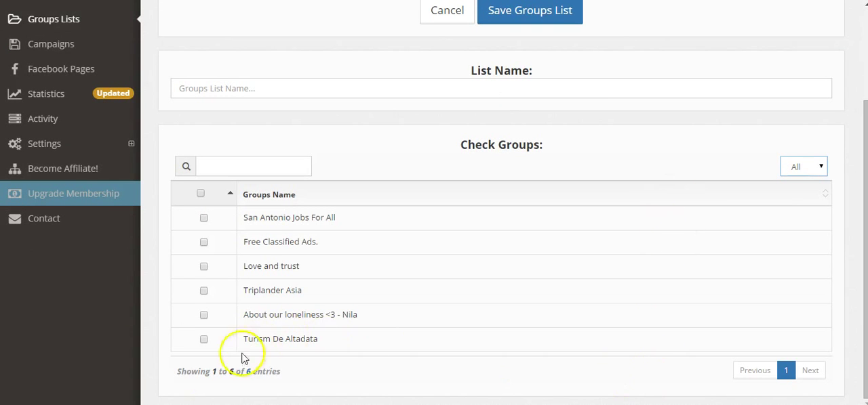
{"action": "left_click", "coordinate": [821, 175]}
{"action": "left_click", "coordinate": [808, 180]}
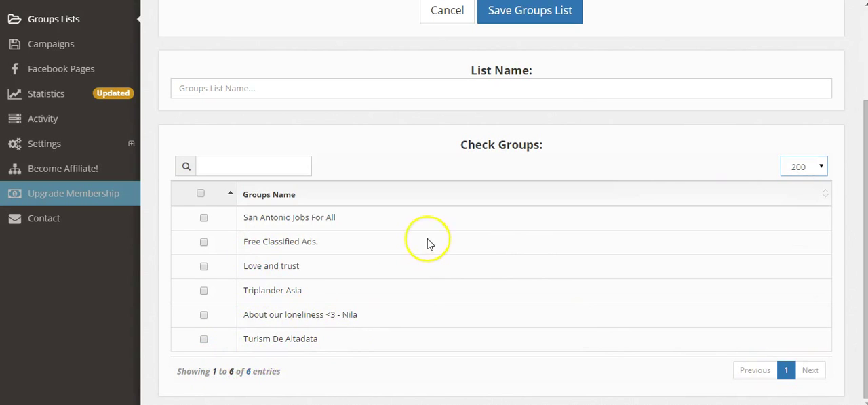
{"action": "scroll", "coordinate": [426, 240], "scroll_direction": "up", "scroll_amount": 2}
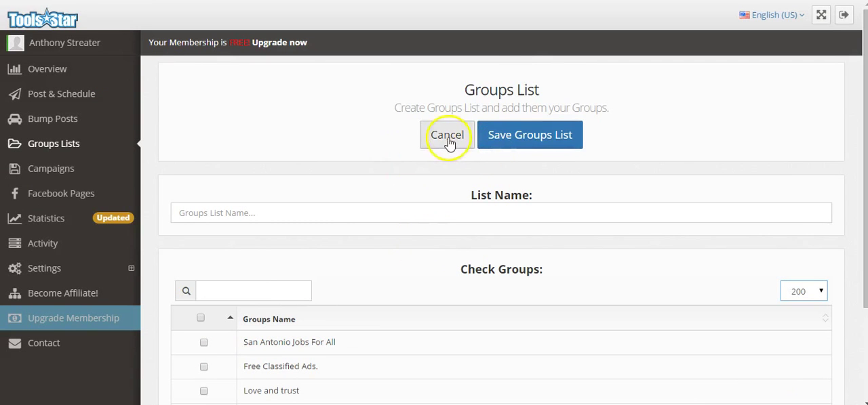
Open the Campaigns page and start a new campaign of the Message + Picture type
{"action": "left_click", "coordinate": [57, 173]}
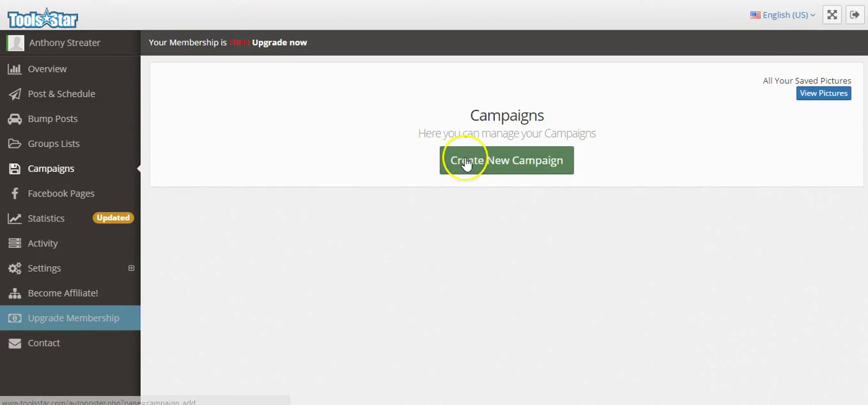
{"action": "left_click", "coordinate": [466, 163]}
{"action": "left_click", "coordinate": [337, 130]}
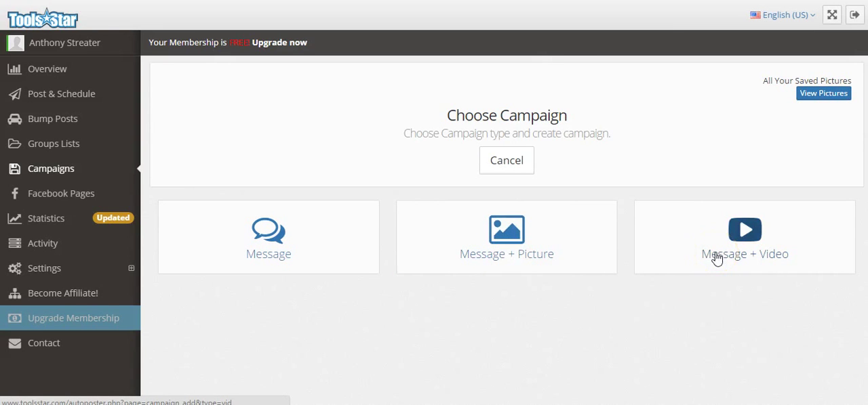
{"action": "left_click", "coordinate": [510, 232]}
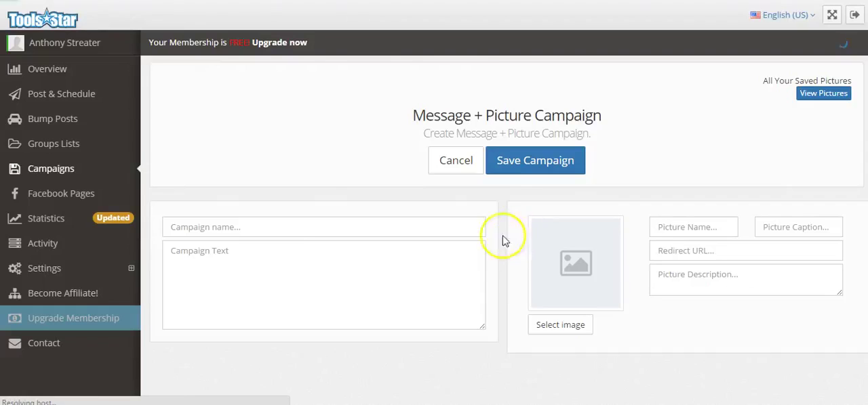
Name the campaign "**Just Hit The Market!**" and set its text to "$0 DOWN PAYMENT Options Available! Estimated $875/month Click the Picture Below So We Can Help You!"
{"action": "left_click", "coordinate": [203, 228]}
{"action": "left_click", "coordinate": [202, 263]}
Add the house photo with a picture name beginning "4br - 2098ft2", the cloudbasedcampaigns.go2cloud.org redirect URL and the home's description
{"action": "left_click", "coordinate": [694, 227]}
{"action": "left_click", "coordinate": [692, 251]}
{"action": "left_click", "coordinate": [693, 280]}
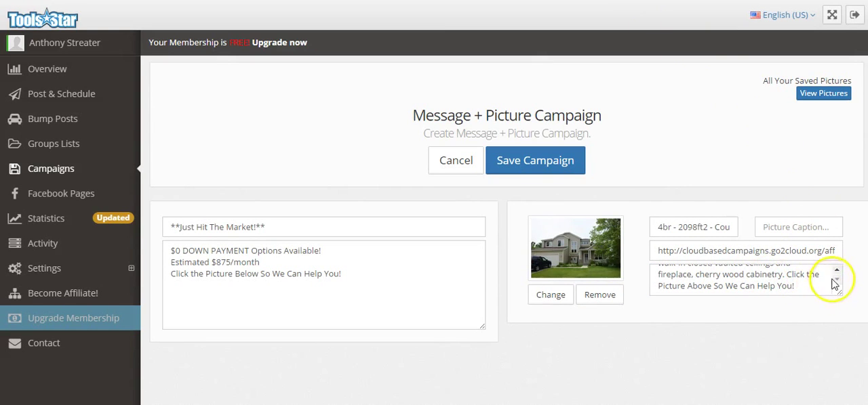
Review the campaign's picture description, full redirect URL, picture name, campaign name and campaign text
{"action": "left_click_drag", "start_coordinate": [837, 273], "coordinate": [836, 267]}
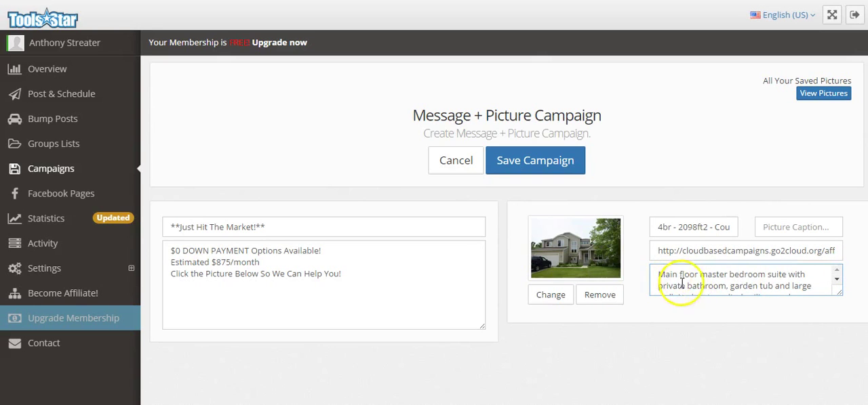
{"action": "left_click", "coordinate": [837, 282]}
{"action": "left_click", "coordinate": [721, 248]}
{"action": "key", "text": "ctrl+a"}
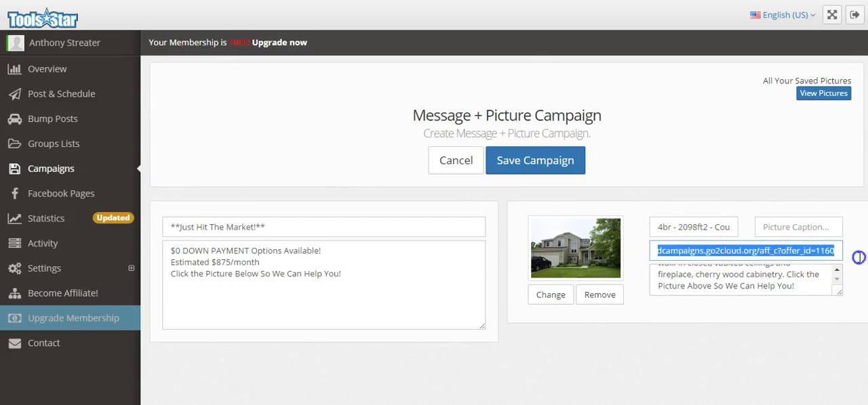
{"action": "left_click_drag", "start_coordinate": [762, 251], "coordinate": [616, 248]}
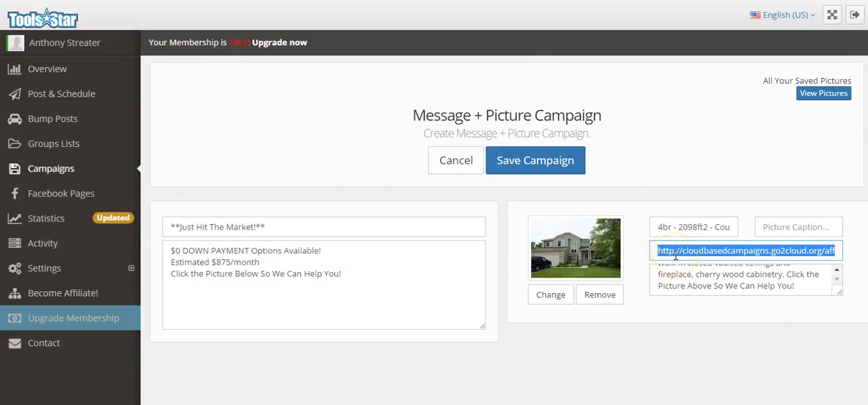
{"action": "mouse_move", "coordinate": [658, 226]}
{"action": "left_mouse_down"}
{"action": "mouse_move", "coordinate": [753, 233]}
{"action": "mouse_move", "coordinate": [641, 234]}
{"action": "mouse_move", "coordinate": [666, 227]}
{"action": "left_mouse_up"}
{"action": "left_click", "coordinate": [667, 227]}
{"action": "left_click", "coordinate": [224, 226]}
{"action": "left_click", "coordinate": [194, 260]}
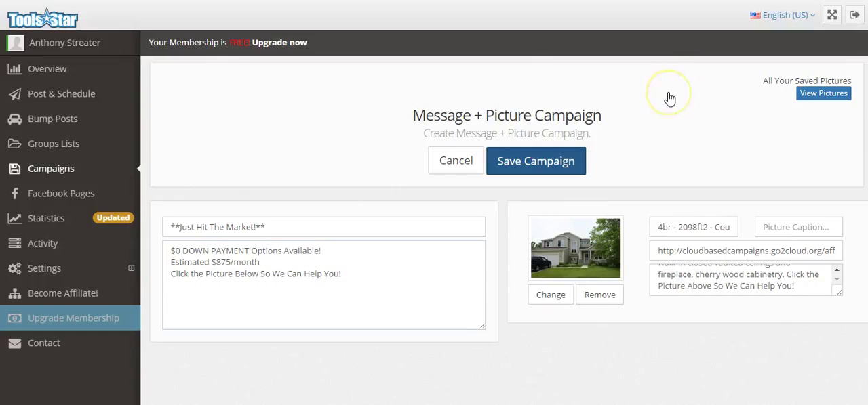
Save the Message + Picture campaign and open the Post & Schedule page
{"action": "left_click", "coordinate": [653, 106]}
{"action": "left_click", "coordinate": [534, 164]}
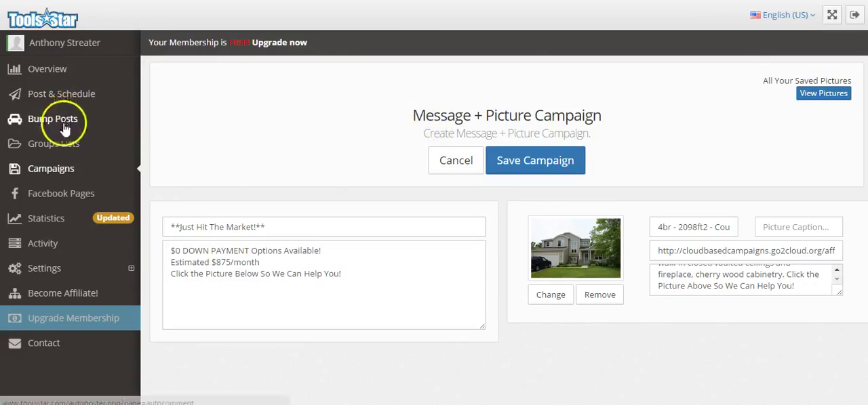
{"action": "left_click", "coordinate": [60, 97]}
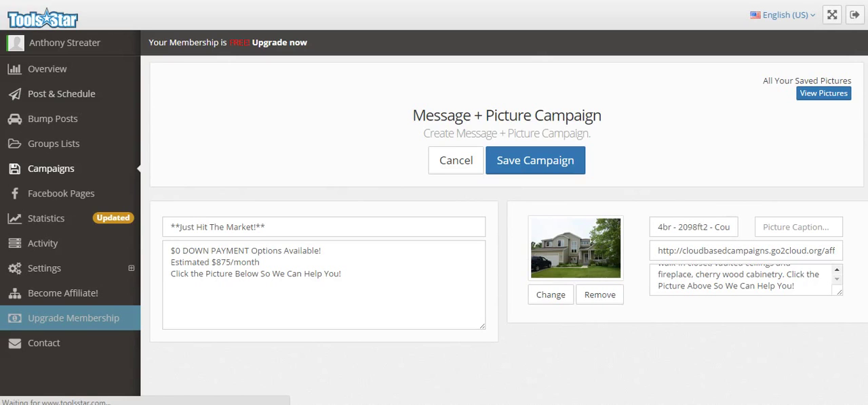
Choose the first **Just Hit The Market!** campaign in the list for posting to the Rent To Own group list
{"action": "scroll", "coordinate": [374, 86], "scroll_direction": "down", "scroll_amount": 2}
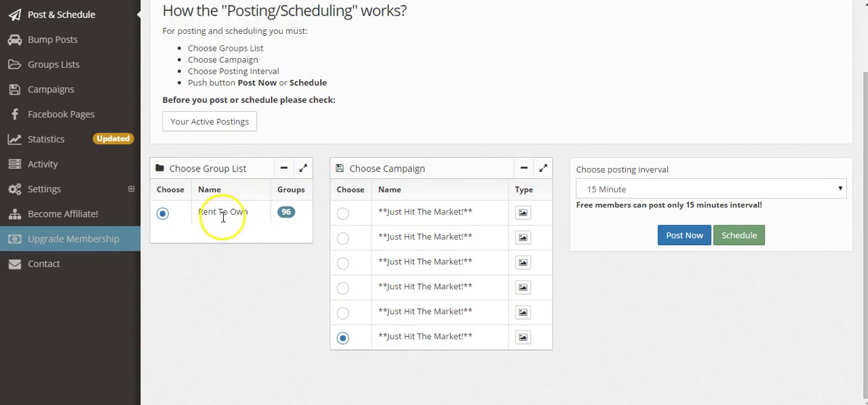
{"action": "left_click", "coordinate": [342, 213]}
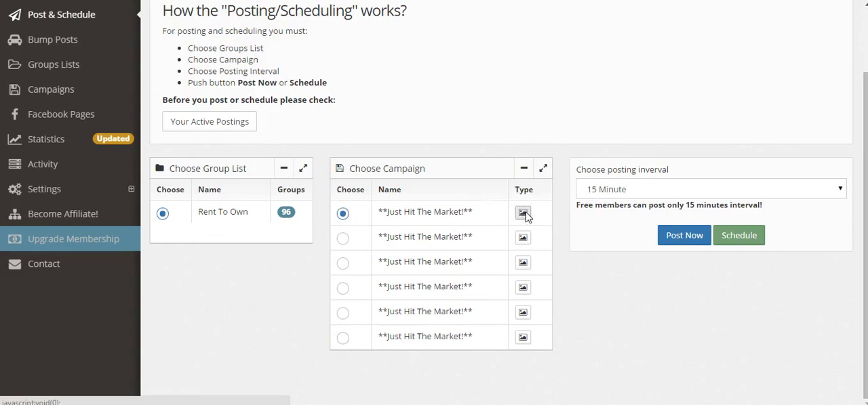
{"action": "mouse_move", "coordinate": [522, 214]}
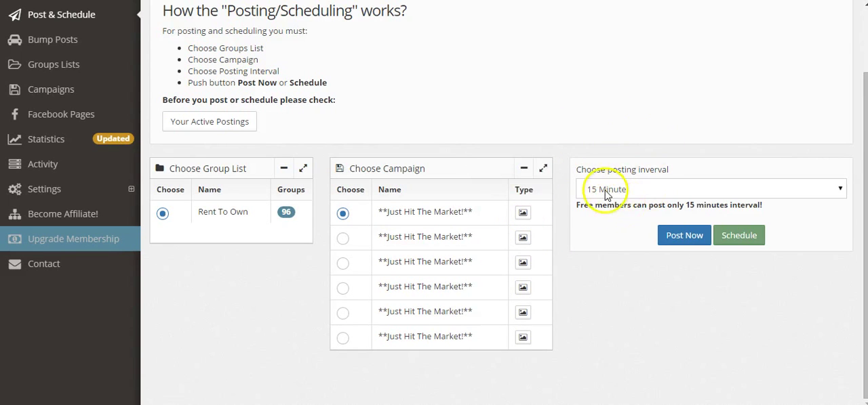
Review the available posting interval options for the selected campaign
{"action": "left_click", "coordinate": [686, 237]}
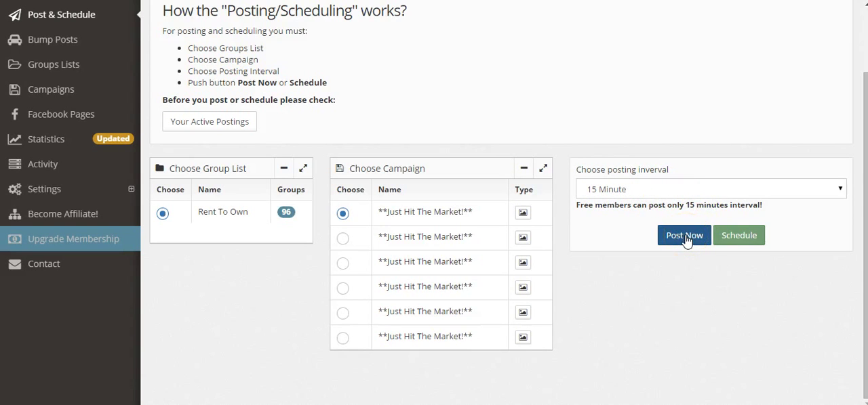
{"action": "left_click", "coordinate": [625, 188]}
{"action": "left_click", "coordinate": [623, 190]}
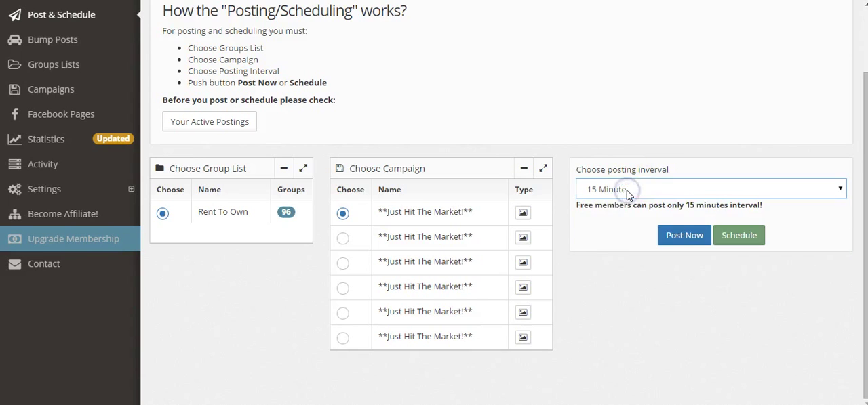
{"action": "left_click", "coordinate": [627, 192]}
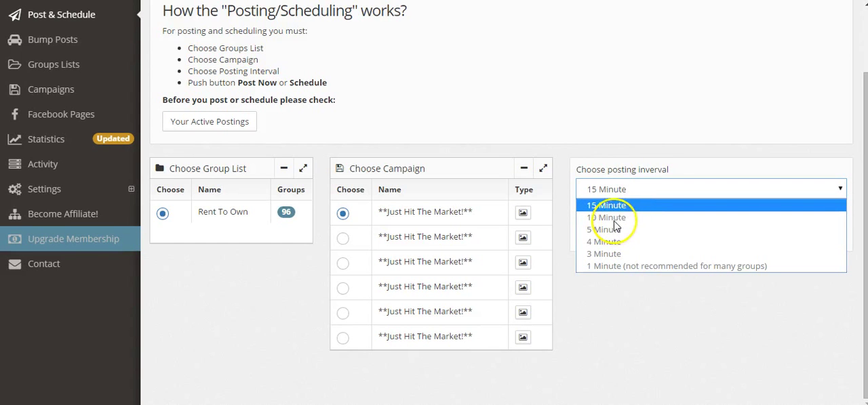
{"action": "left_click", "coordinate": [611, 218]}
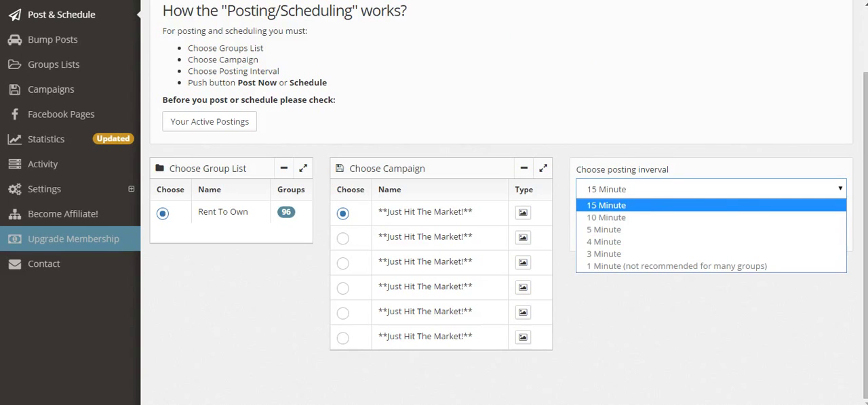
Start posting the selected campaign immediately to the Rent To Own group list at the 15 Minute interval and acknowledge the notice
{"action": "left_click", "coordinate": [692, 237]}
{"action": "left_click", "coordinate": [693, 238]}
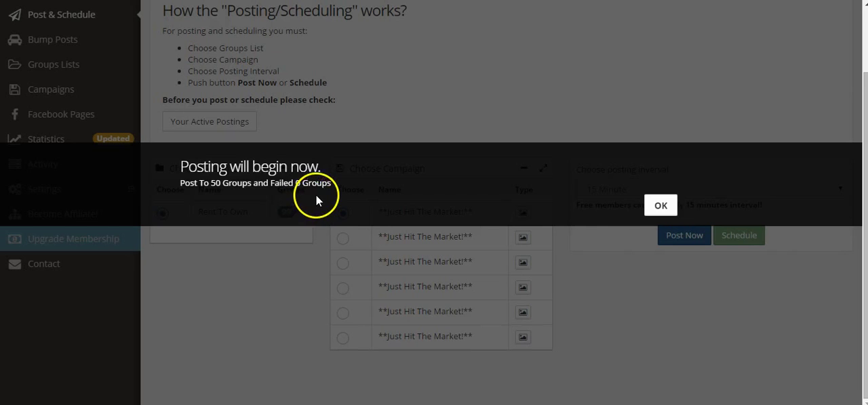
{"action": "left_click", "coordinate": [660, 206]}
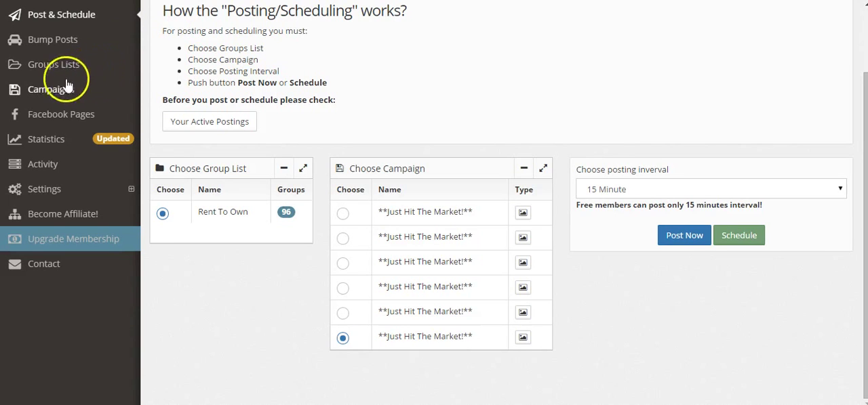
Check the start and end times of the active postings, close the list and return to the posting instructions
{"action": "left_click", "coordinate": [182, 122]}
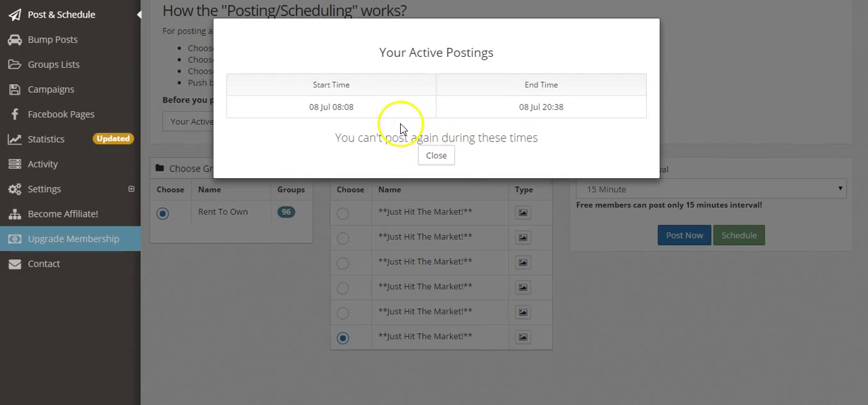
{"action": "left_click", "coordinate": [436, 157]}
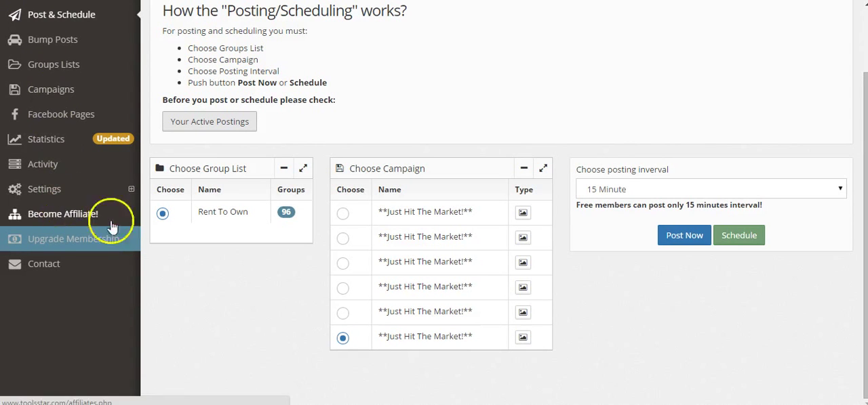
{"action": "scroll", "coordinate": [350, 86], "scroll_direction": "up", "scroll_amount": 2}
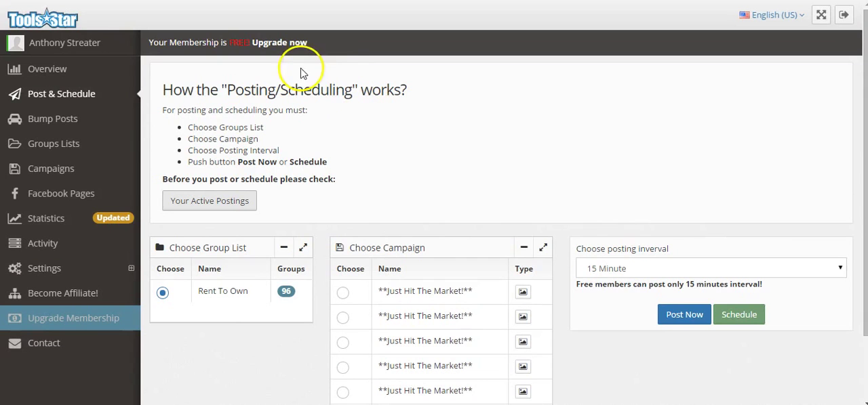